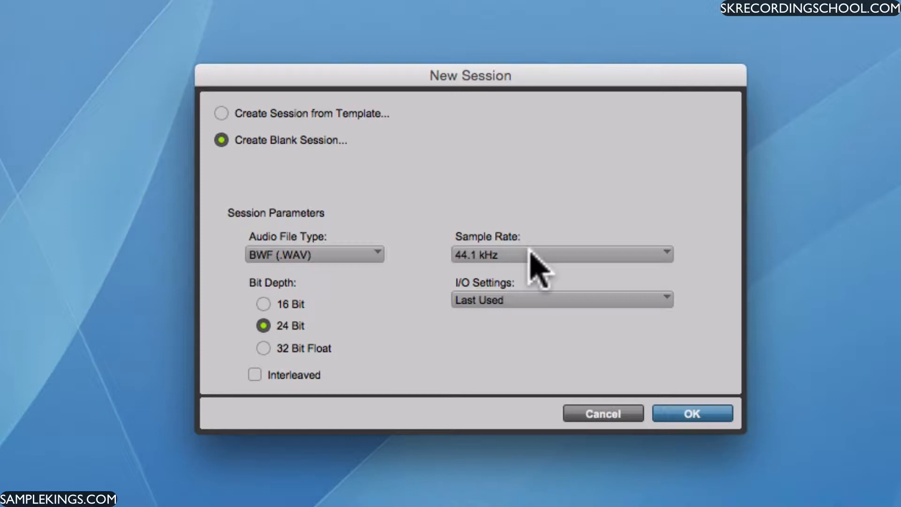
# Step: Set the blank session's sample rate to 44.1 kHz and confirm the session parameters
pyautogui.click(670, 259)
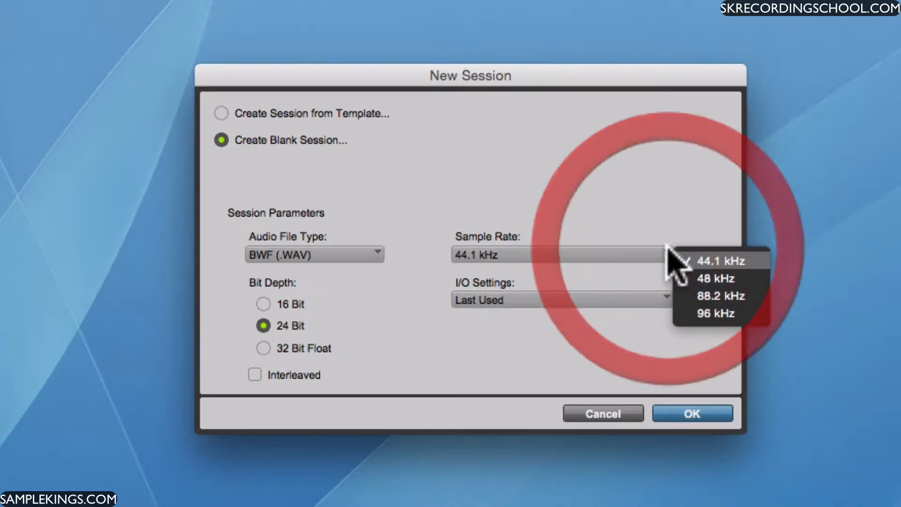
pyautogui.click(704, 313)
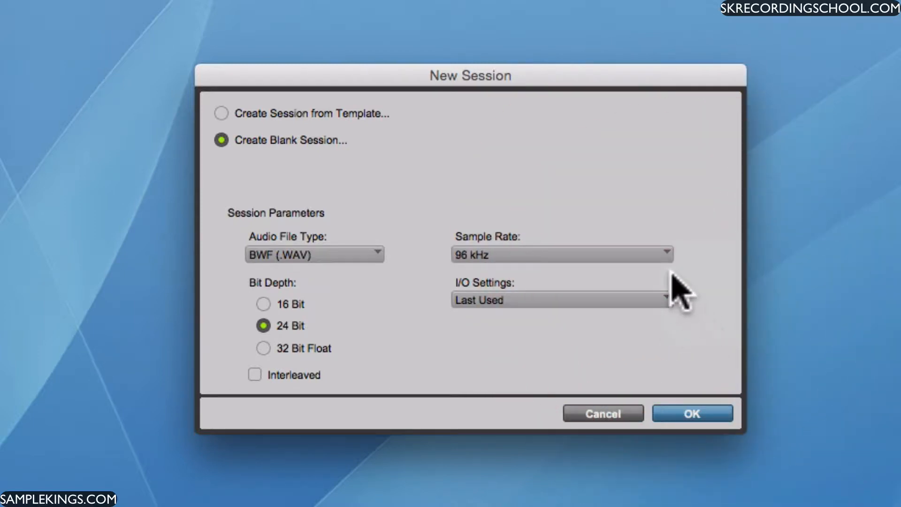
pyautogui.click(663, 259)
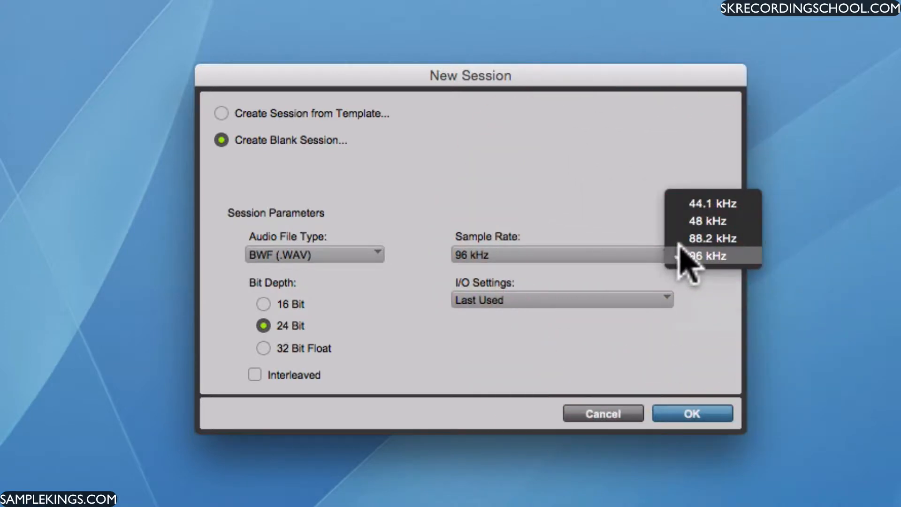
pyautogui.click(691, 204)
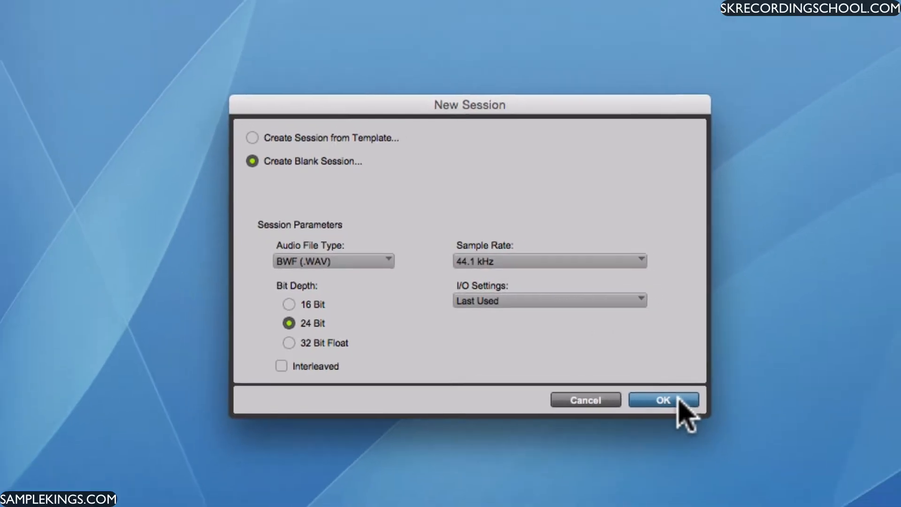
pyautogui.click(680, 399)
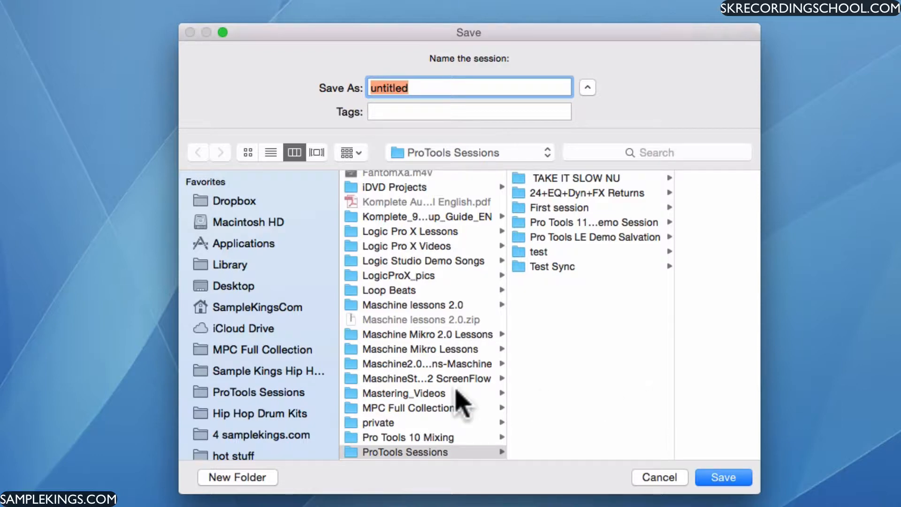
# Step: Save the new session as "Demo" in the ProTools Sessions folder on the Samplekings 2 drive
pyautogui.scroll(-5, 315, 376)
pyautogui.scroll(-10, 311, 373)
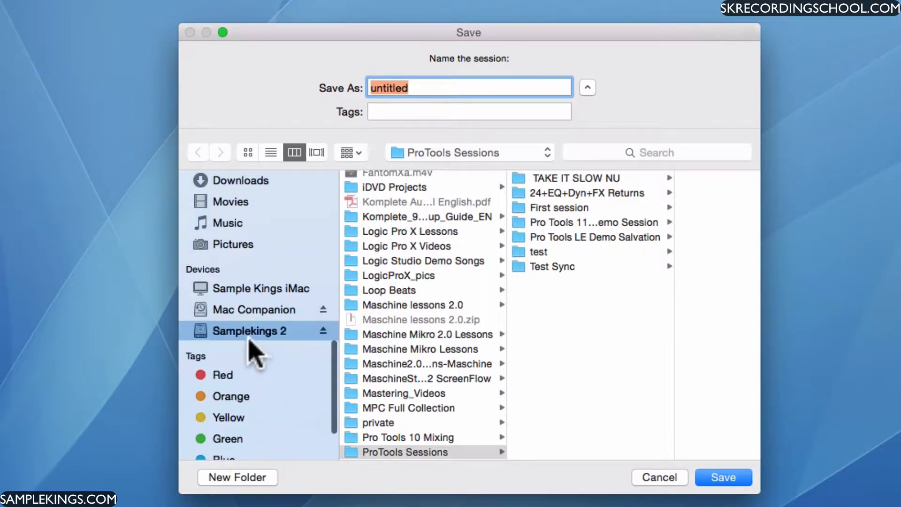
pyautogui.click(410, 453)
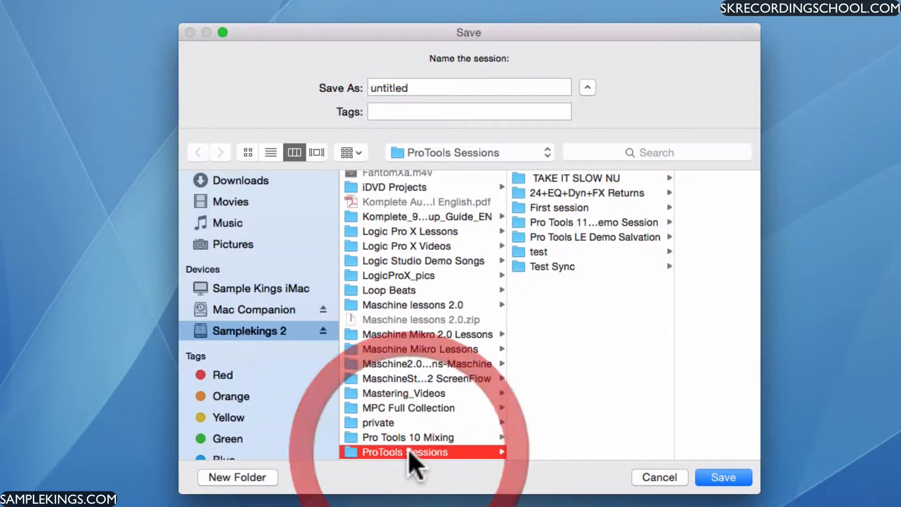
pyautogui.click(420, 91)
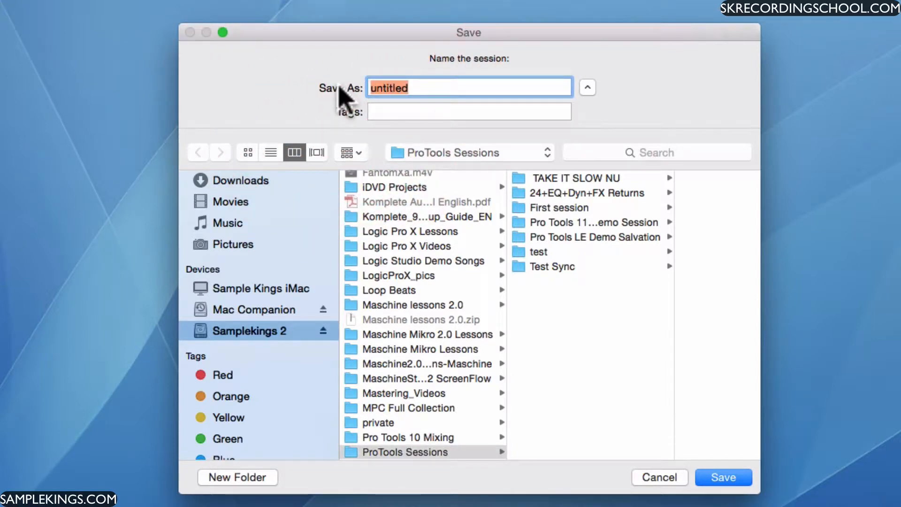
pyautogui.write('Demo')
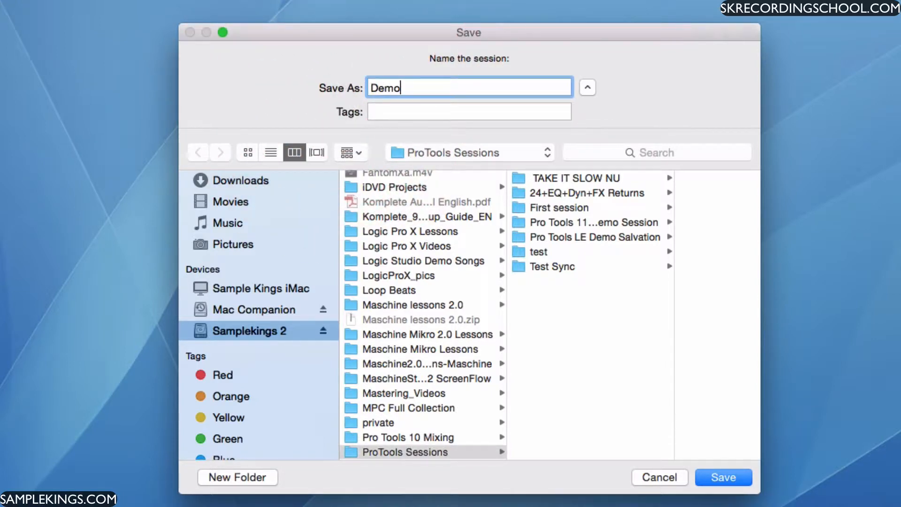
pyautogui.press('Return')
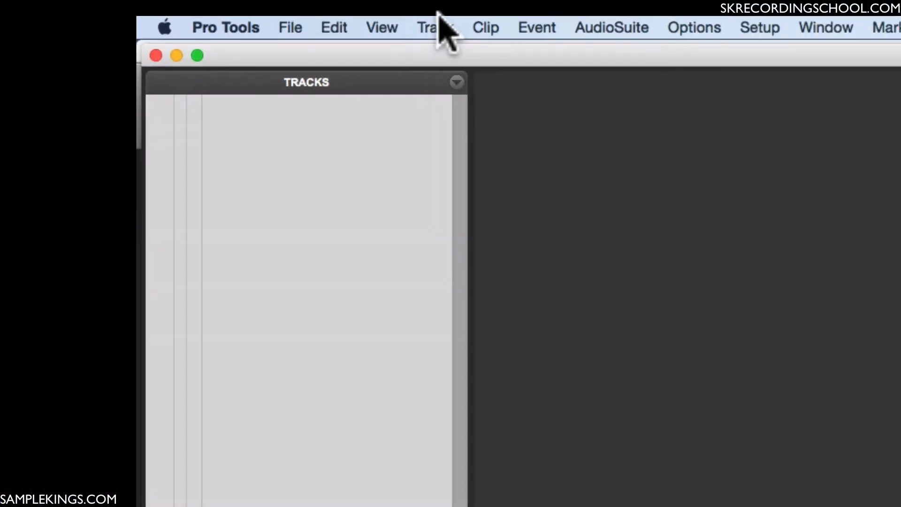
# Step: Create one new mono audio track with a Samples timebase
pyautogui.click(136, 4)
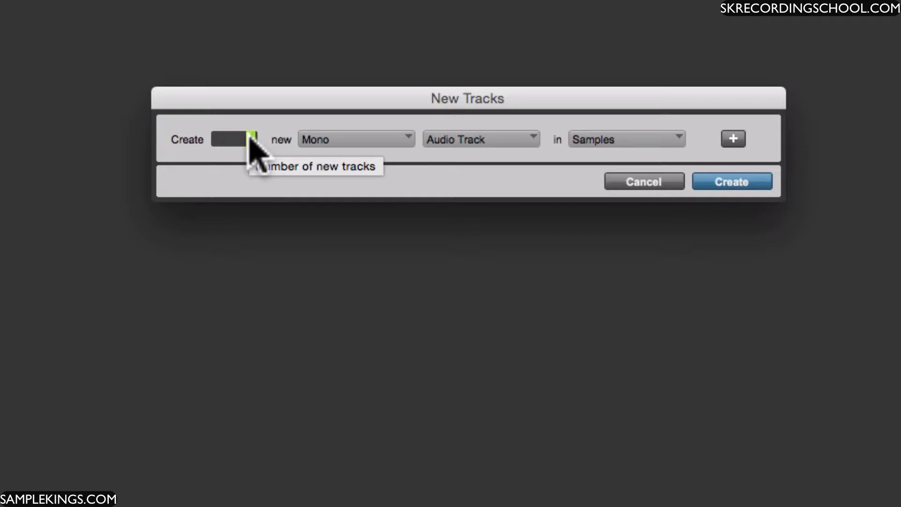
pyautogui.click(408, 137)
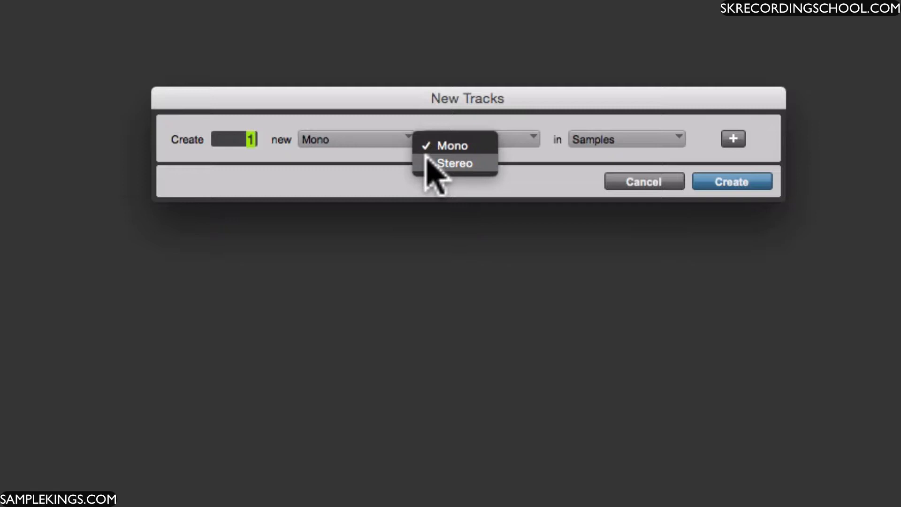
pyautogui.click(390, 115)
pyautogui.click(532, 138)
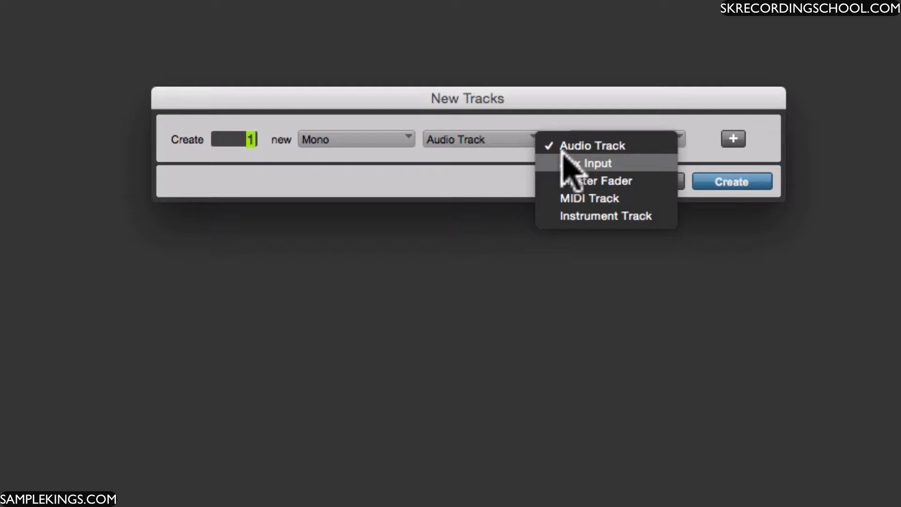
pyautogui.click(579, 111)
pyautogui.click(677, 136)
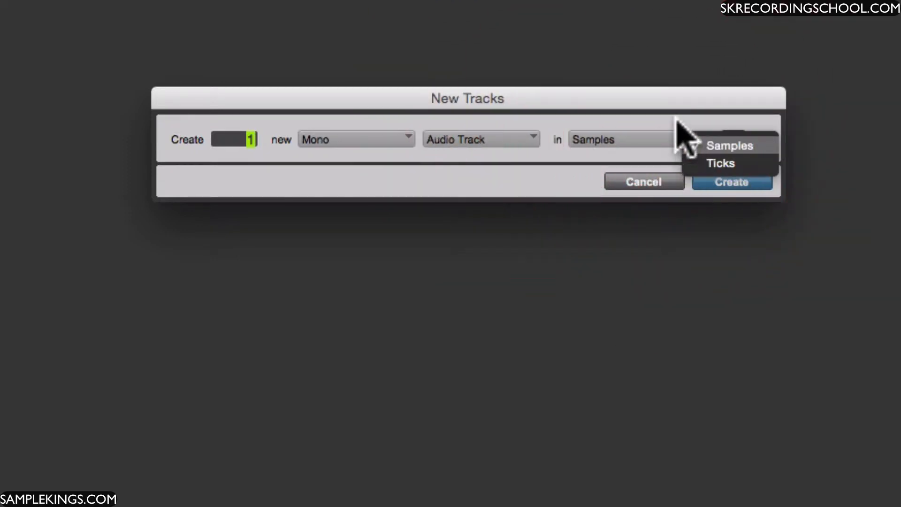
pyautogui.click(681, 135)
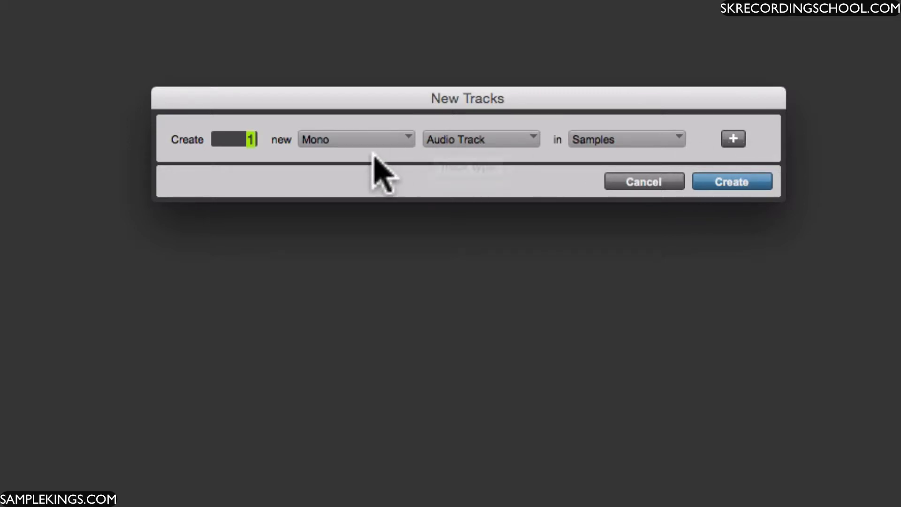
pyautogui.click(740, 183)
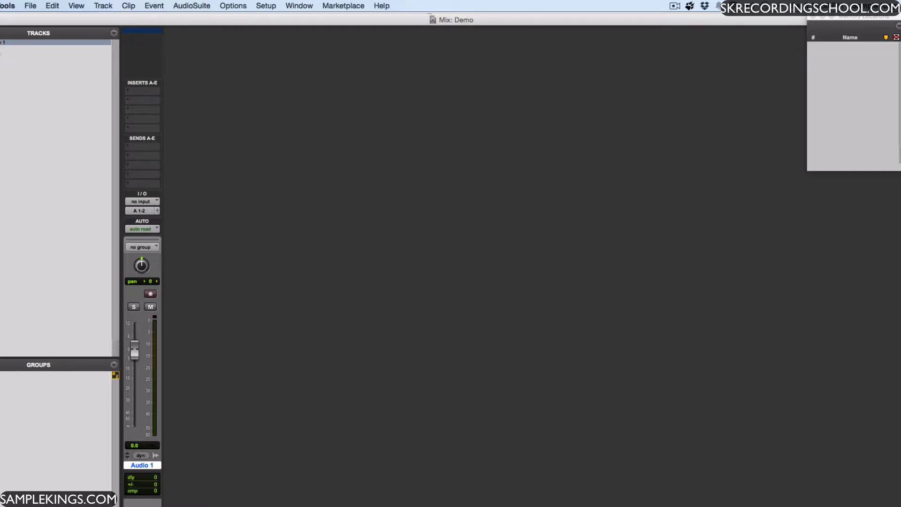
# Step: Create two new stereo audio tracks with a Samples timebase
pyautogui.click(1, 43)
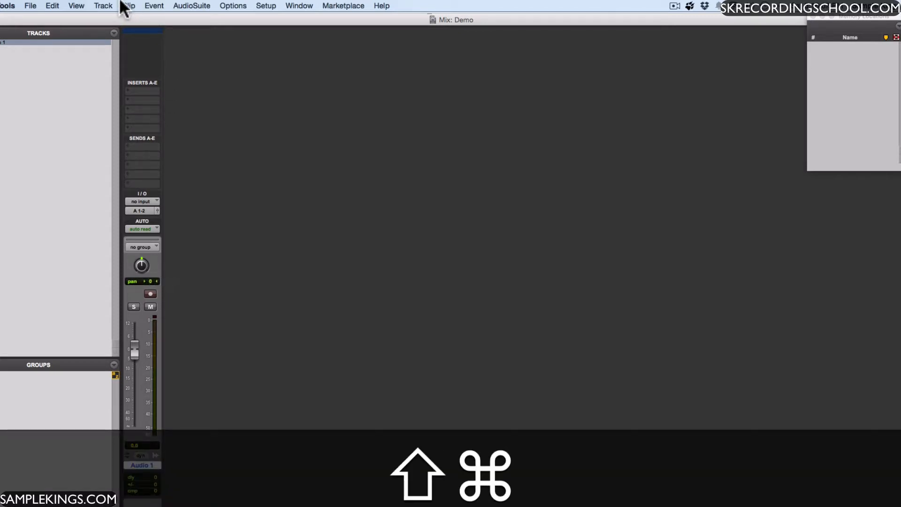
pyautogui.press('shift+super+n')
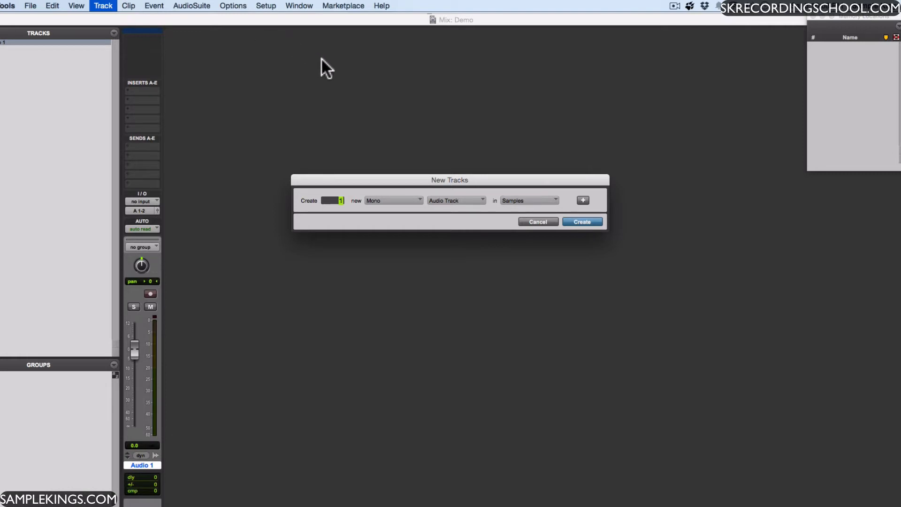
pyautogui.click(416, 196)
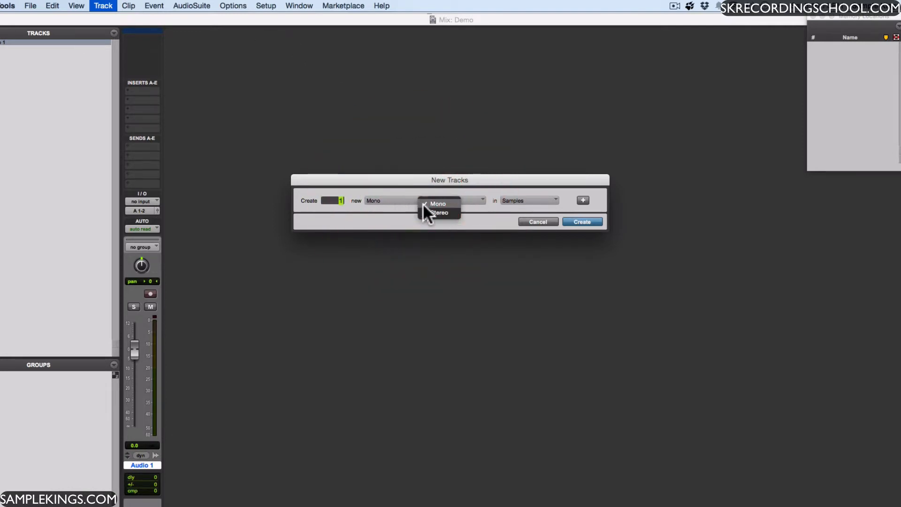
pyautogui.click(430, 212)
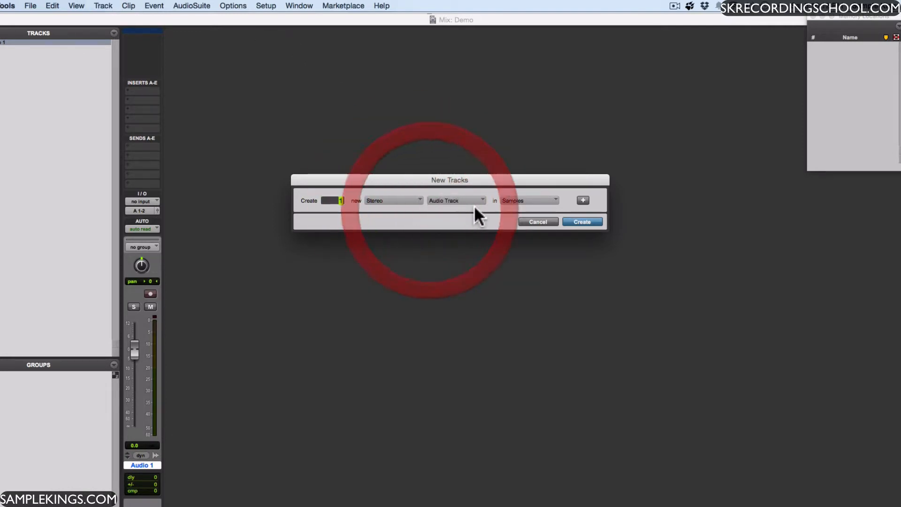
pyautogui.click(583, 217)
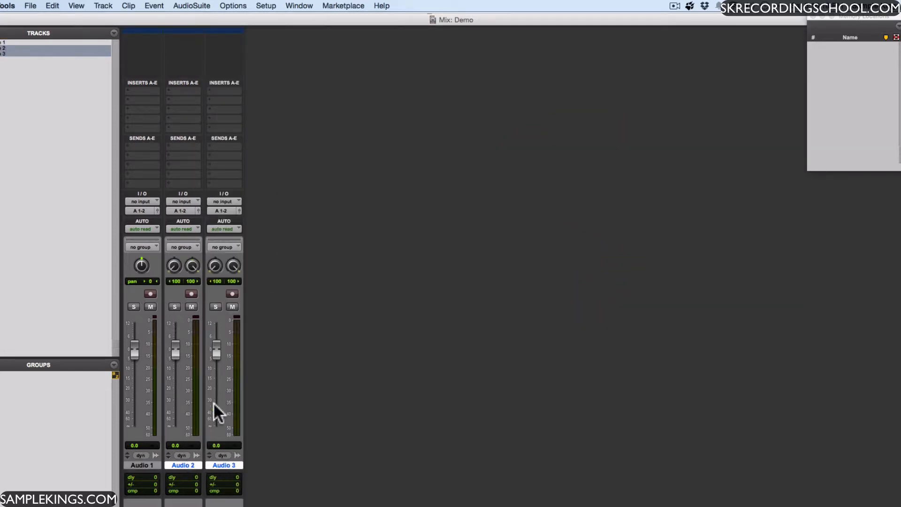
# Step: Create one new stereo Aux Input track with a Samples timebase
pyautogui.press('shift+super+n')
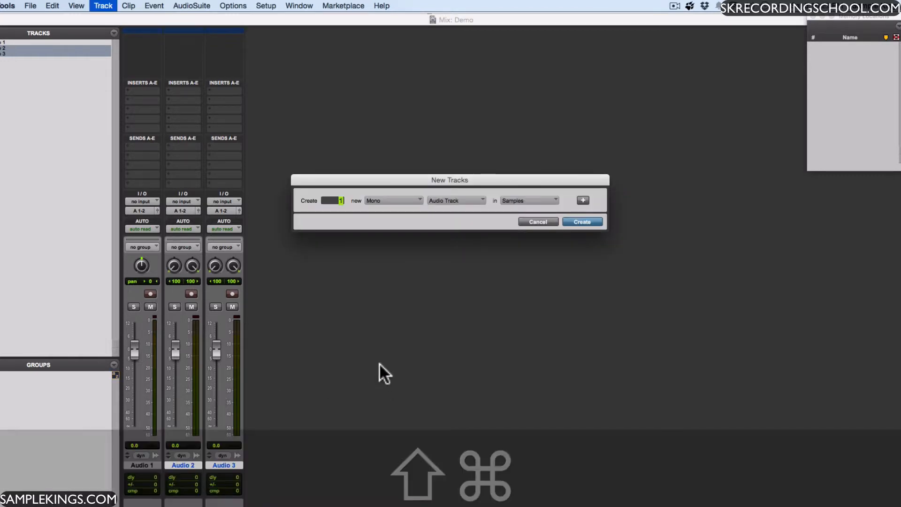
pyautogui.click(418, 194)
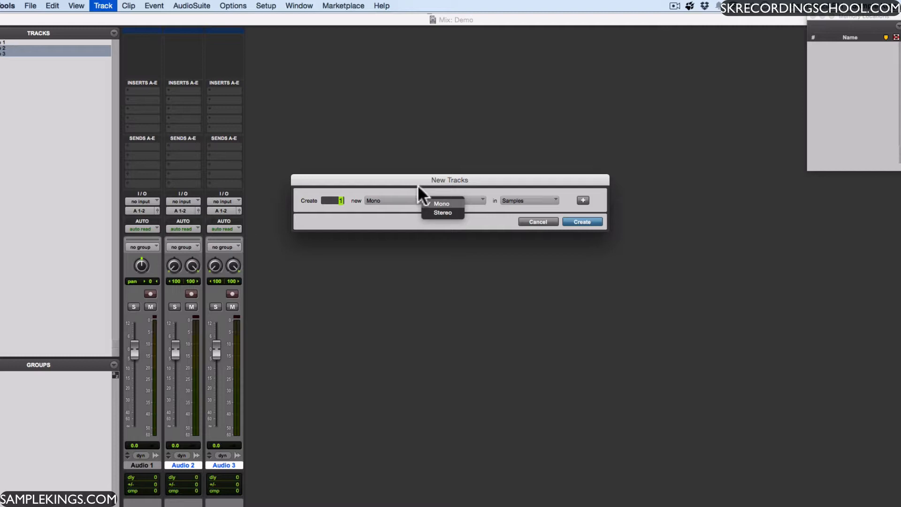
pyautogui.click(418, 186)
pyautogui.click(418, 196)
pyautogui.click(431, 212)
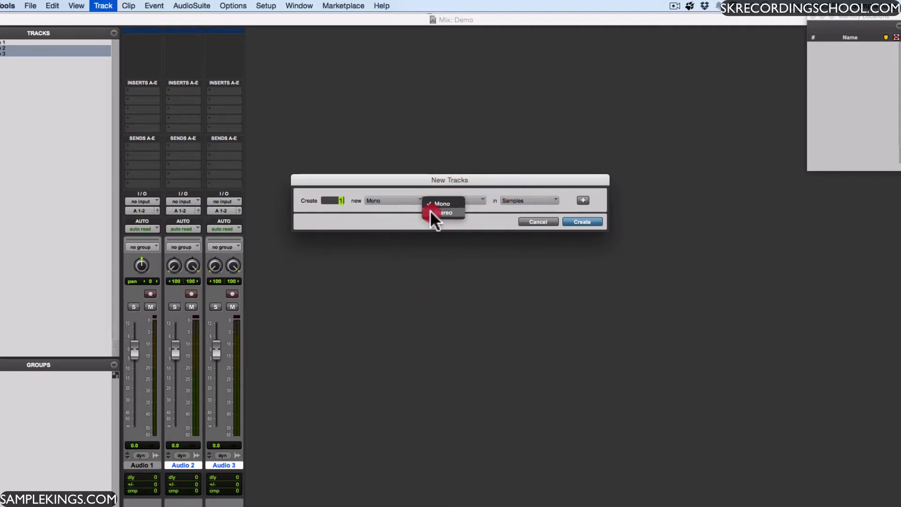
pyautogui.click(482, 197)
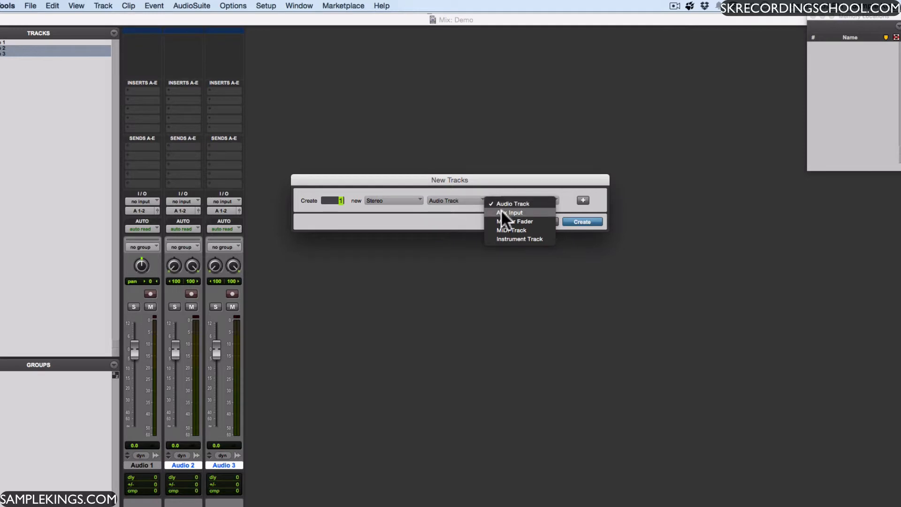
pyautogui.click(500, 210)
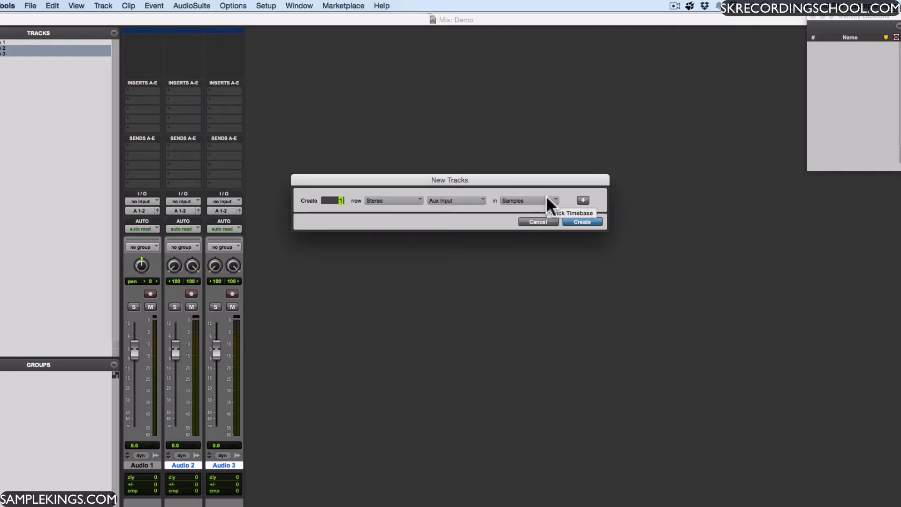
pyautogui.click(584, 222)
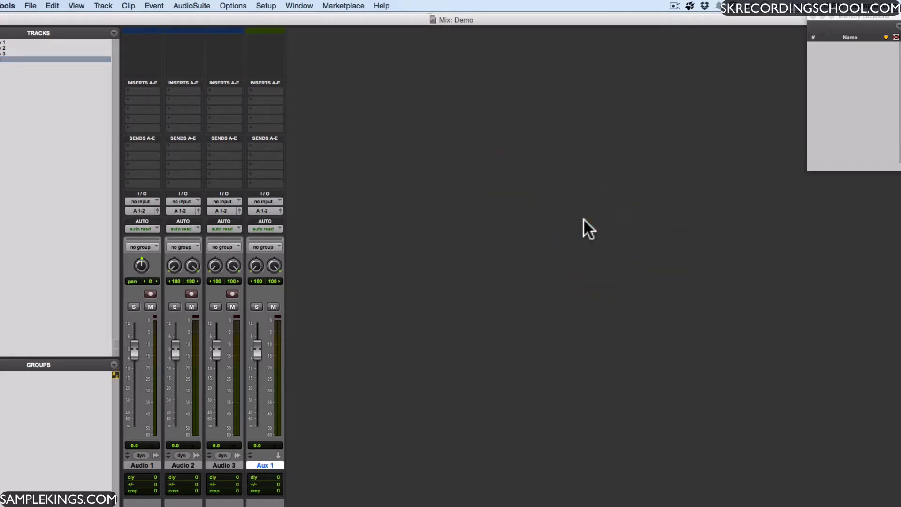
# Step: Start another set of new tracks with one stereo Master Fader as its first entry
pyautogui.press('shift+super+n')
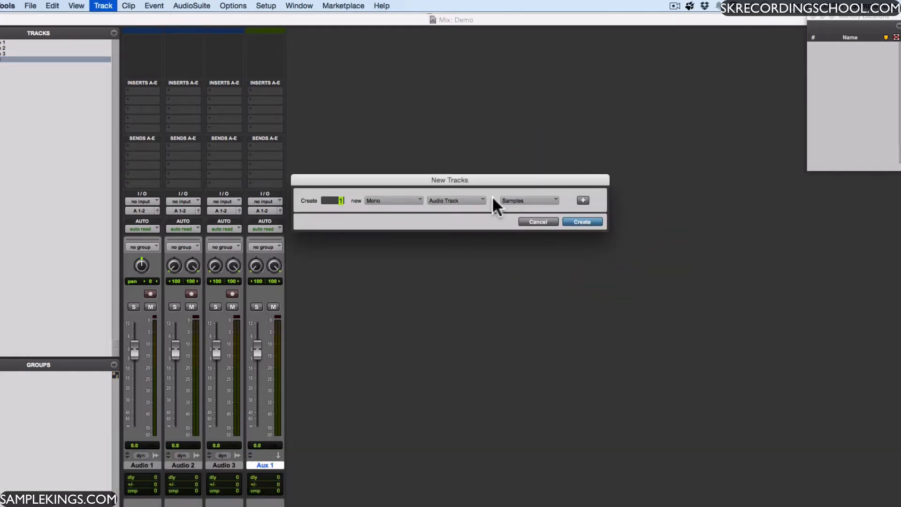
pyautogui.click(416, 201)
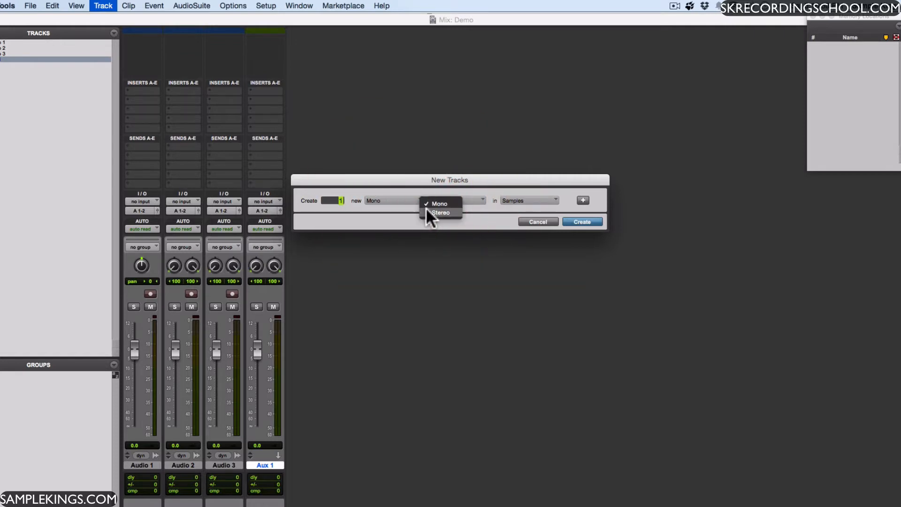
pyautogui.click(446, 212)
pyautogui.click(476, 201)
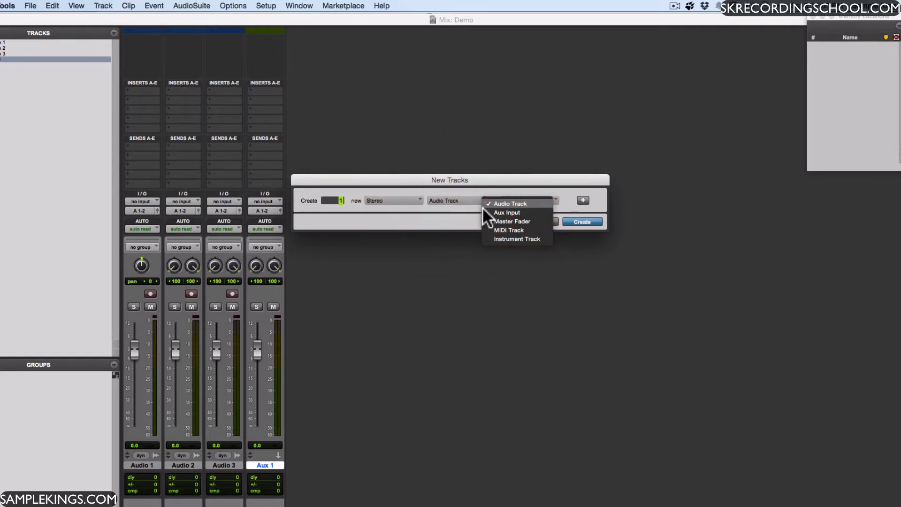
pyautogui.click(488, 222)
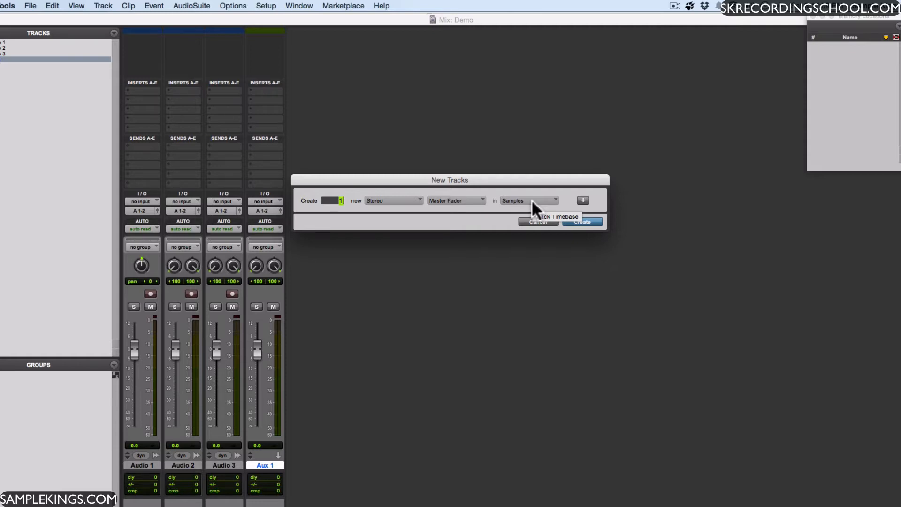
# Step: Add a second entry to the new tracks for one MIDI Track with a Ticks timebase
pyautogui.click(584, 201)
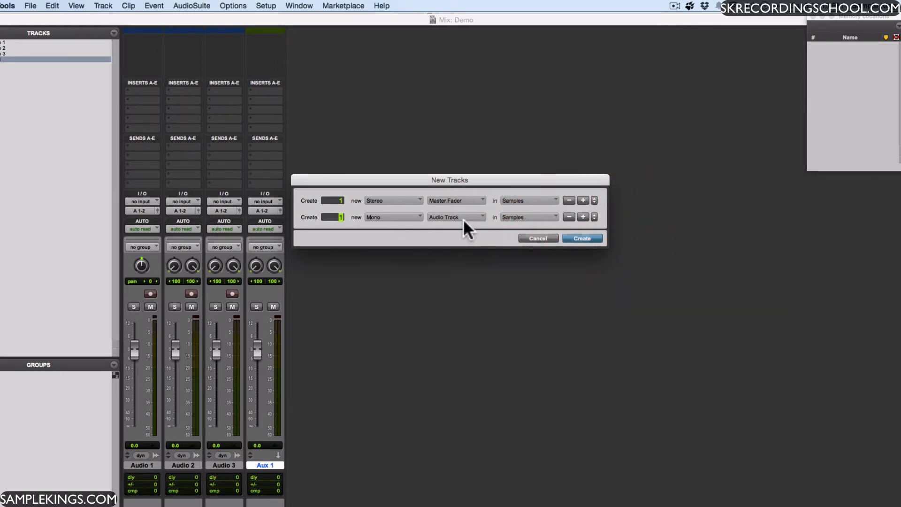
pyautogui.click(481, 214)
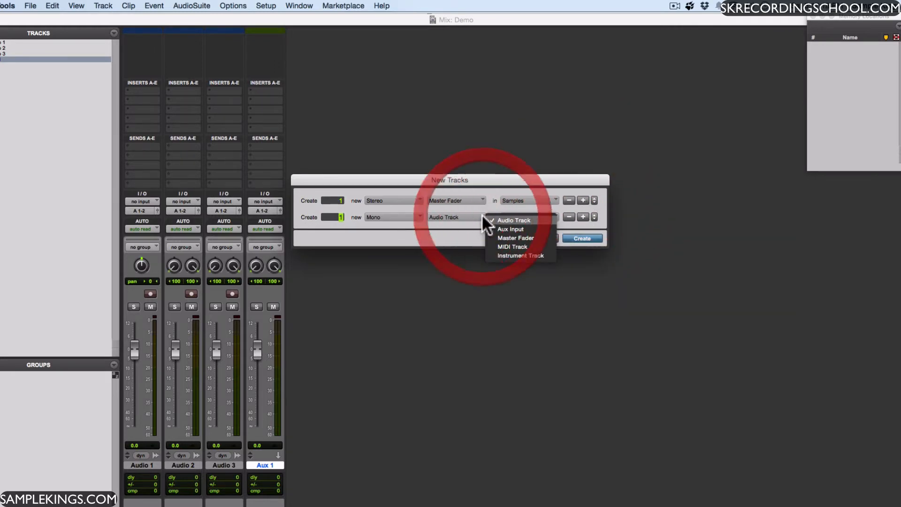
pyautogui.click(495, 243)
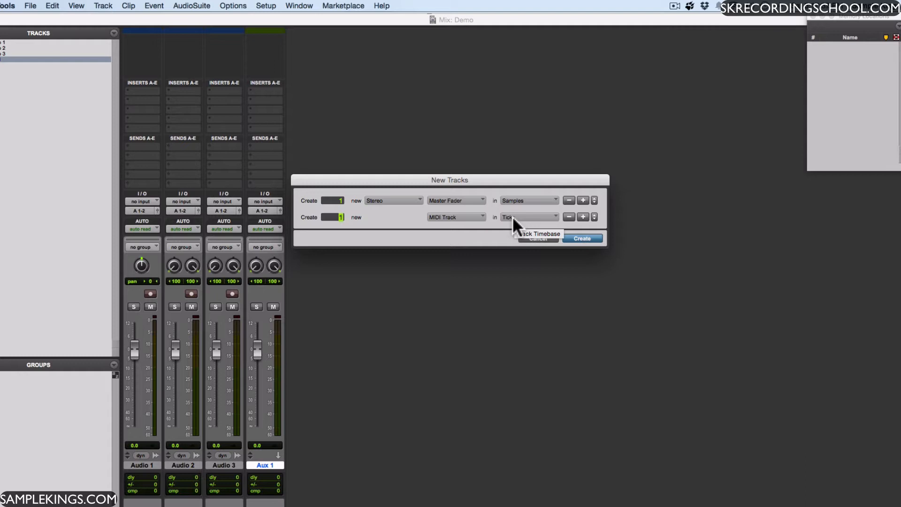
# Step: Add a third entry to the new tracks for one stereo Instrument Track with a Ticks timebase
pyautogui.click(583, 216)
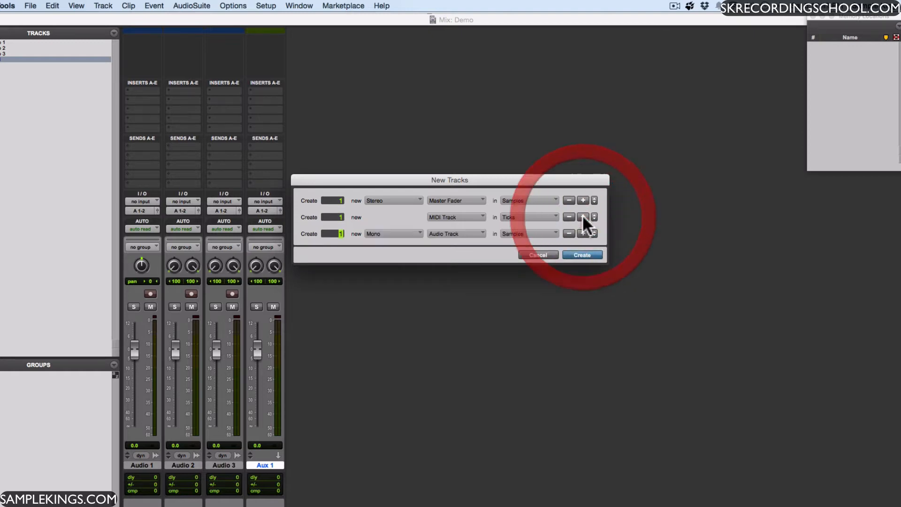
pyautogui.click(484, 230)
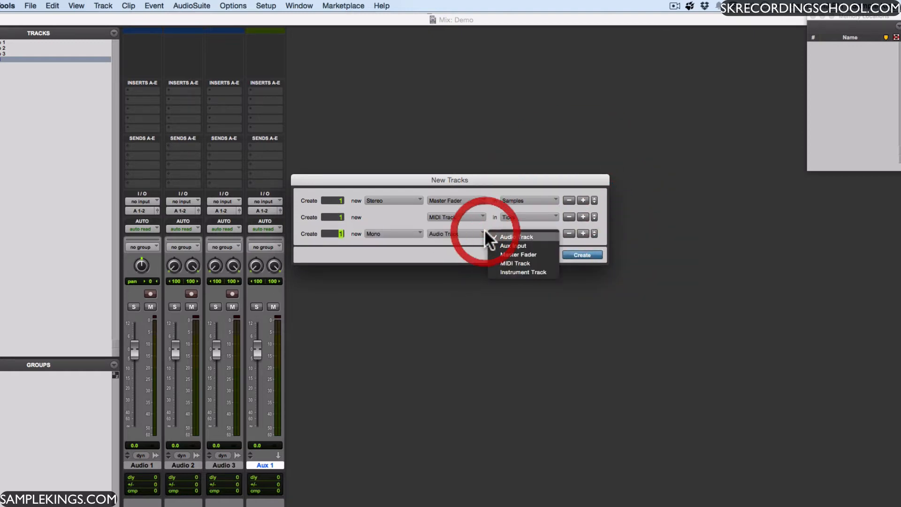
pyautogui.click(524, 271)
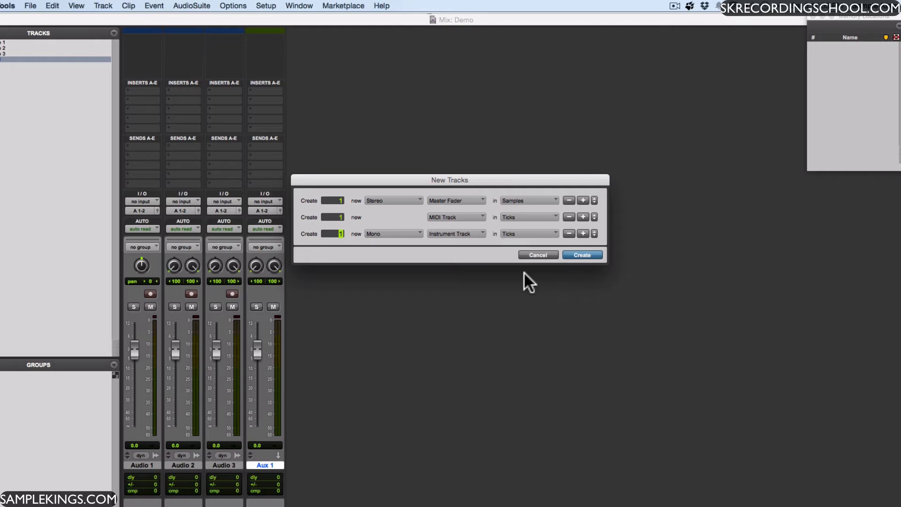
pyautogui.click(419, 231)
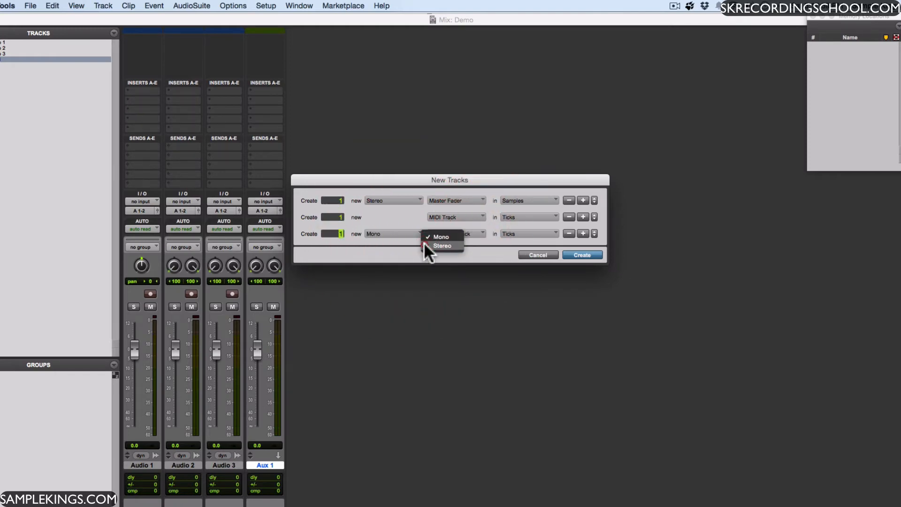
pyautogui.click(424, 244)
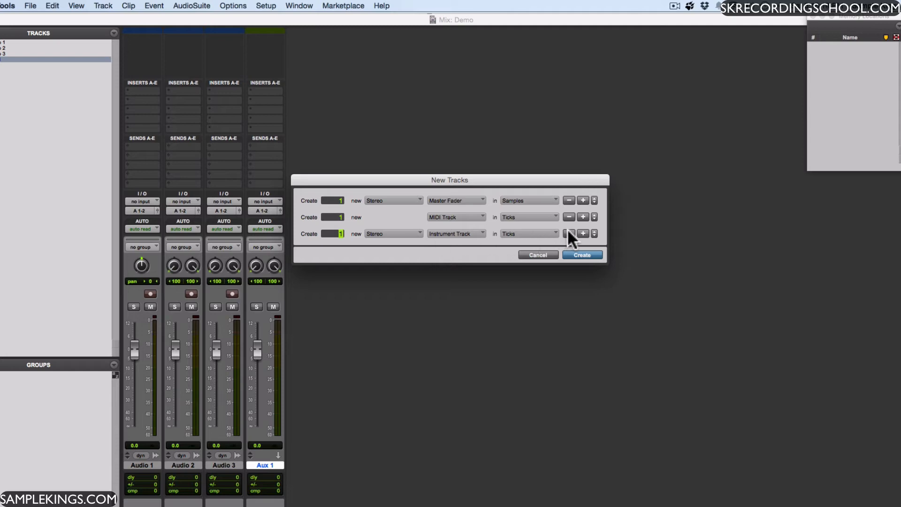
# Step: Reorder the Instrument Track entry above the MIDI Track entry and move it back below
pyautogui.click(594, 233)
pyautogui.moveTo(594, 219); pyautogui.dragTo(595, 211)
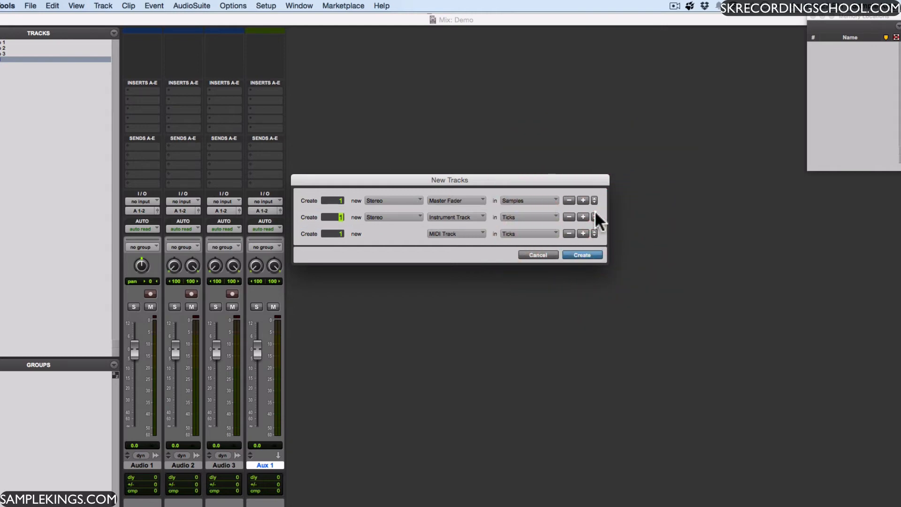
pyautogui.click(594, 213)
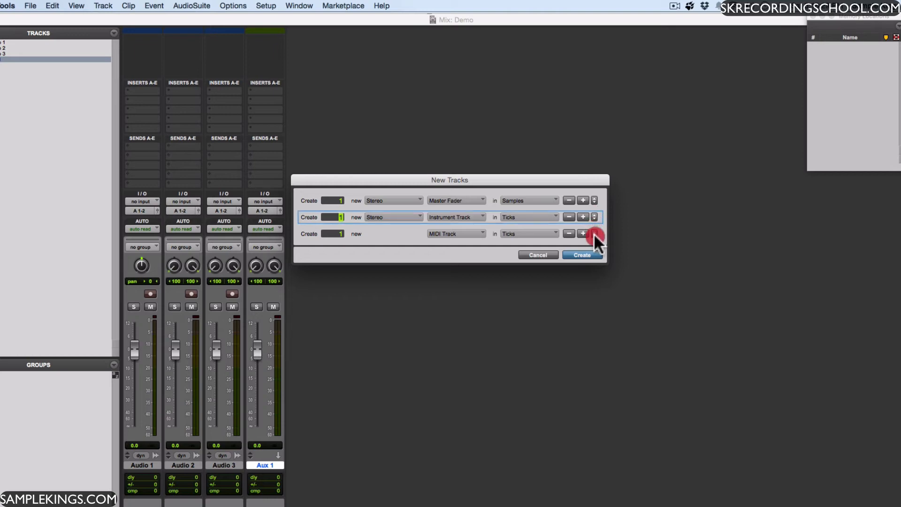
pyautogui.moveTo(593, 238); pyautogui.dragTo(593, 237)
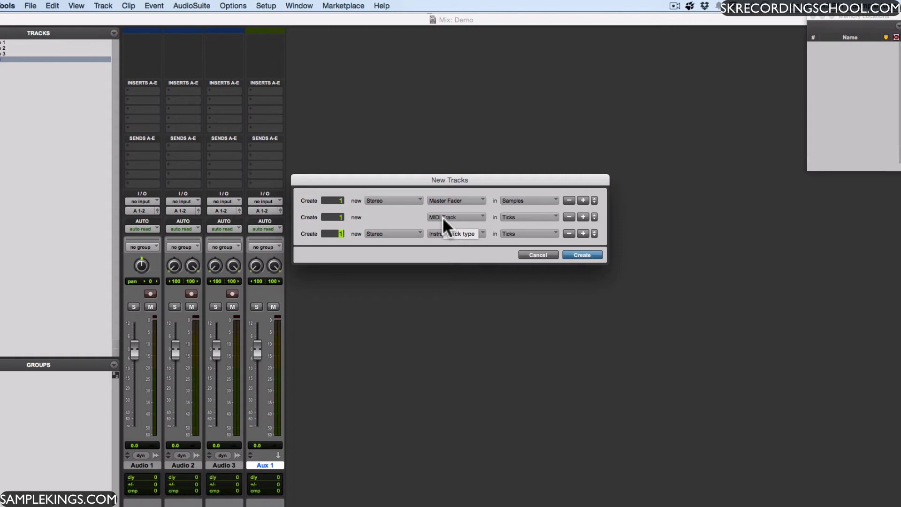
# Step: Create the three listed tracks and add two more stereo Instrument tracks directly from empty areas of the Mix window
pyautogui.click(584, 255)
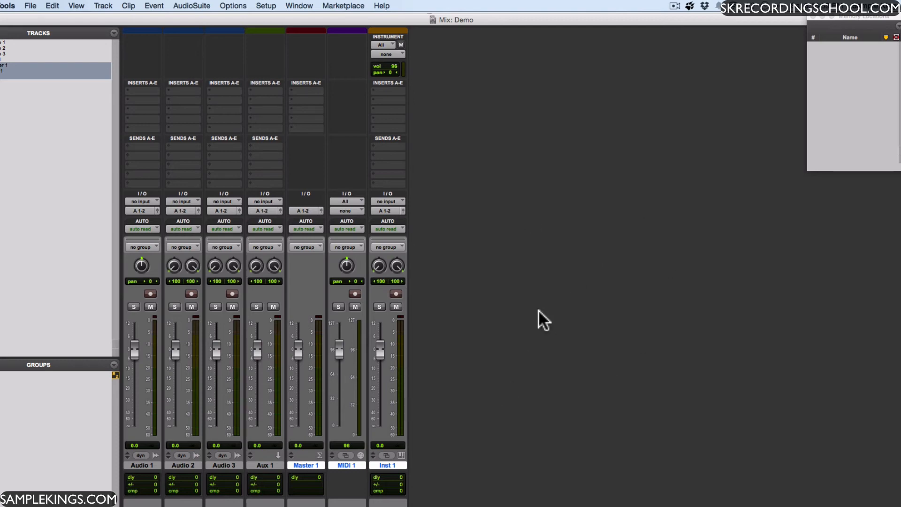
pyautogui.doubleClick(478, 488)
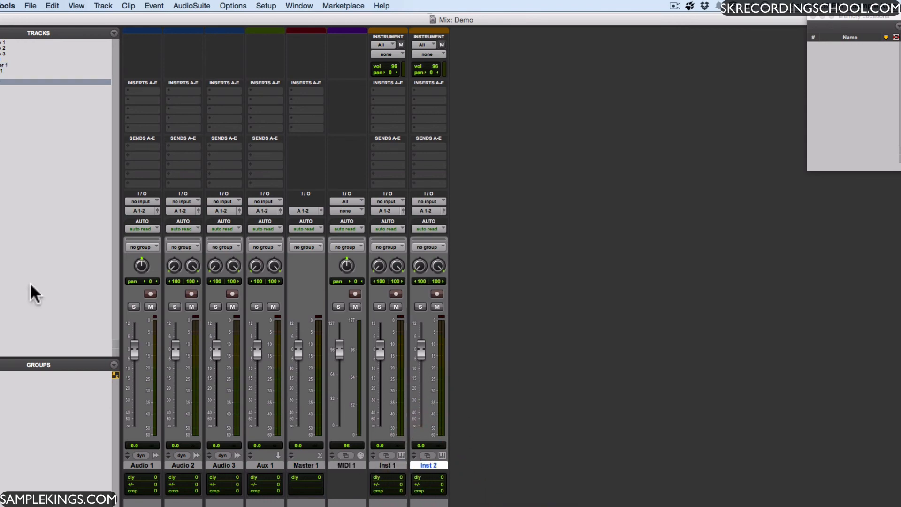
pyautogui.doubleClick(40, 137)
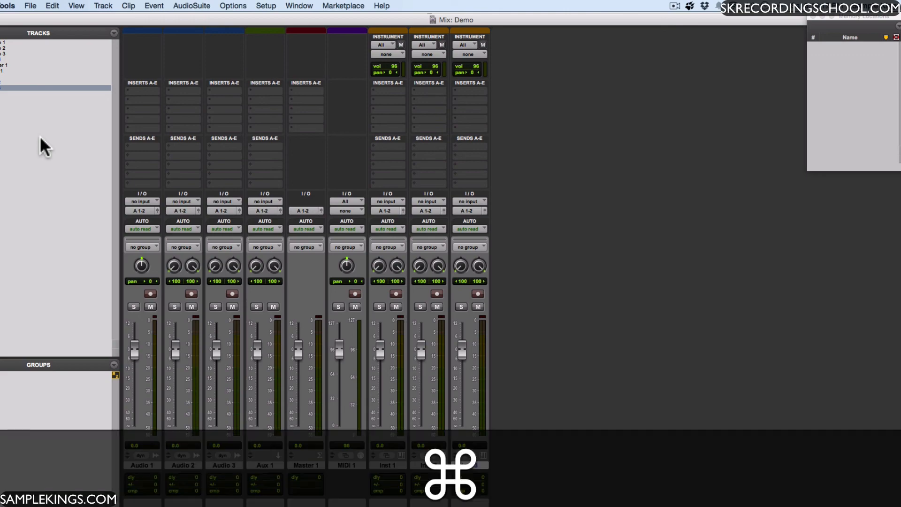
# Step: Switch to the Edit window and add another stereo Instrument track from the empty area below the last track
pyautogui.press('super+equal')
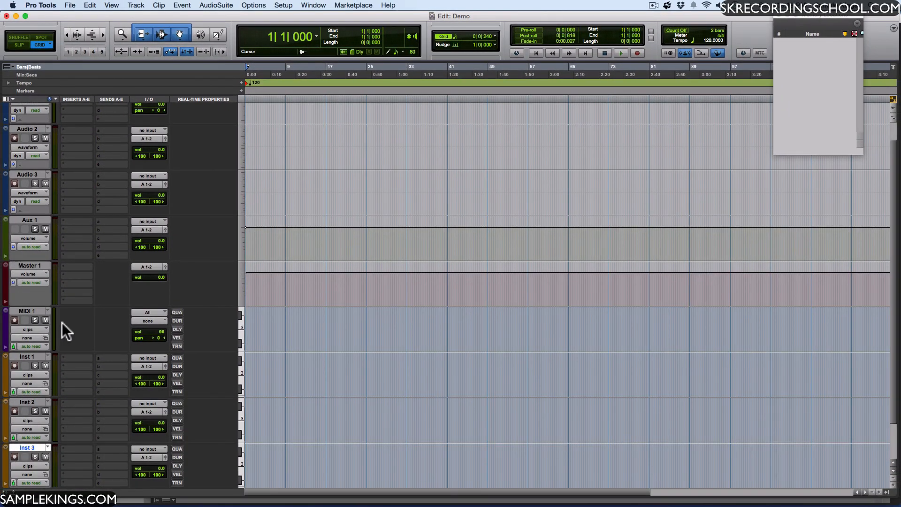
pyautogui.scroll(-2, 65, 328)
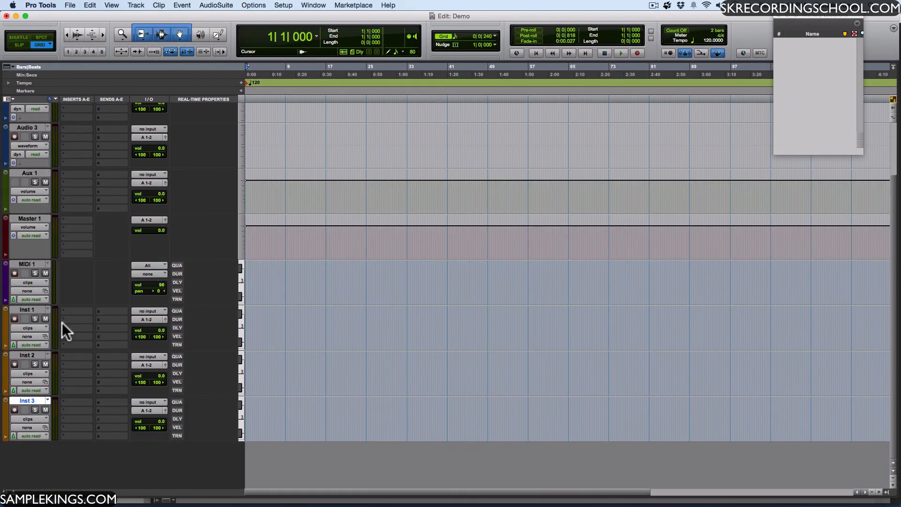
pyautogui.doubleClick(149, 458)
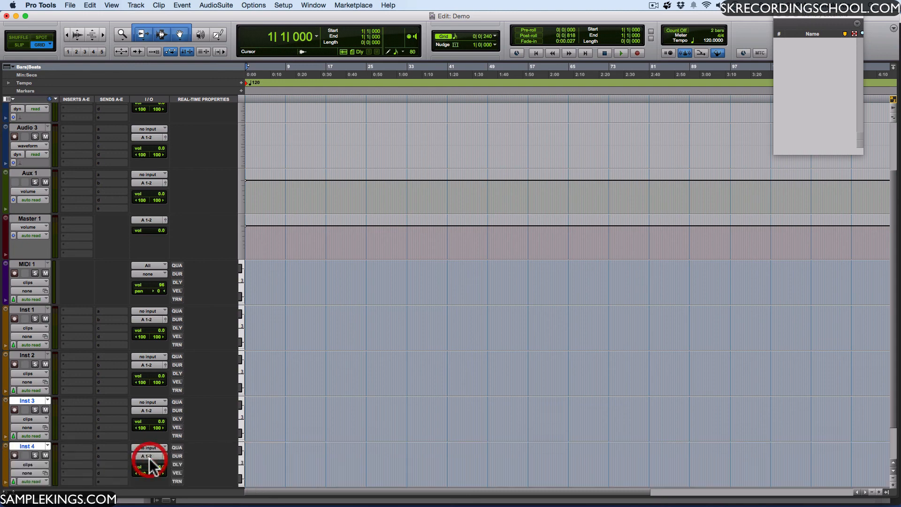